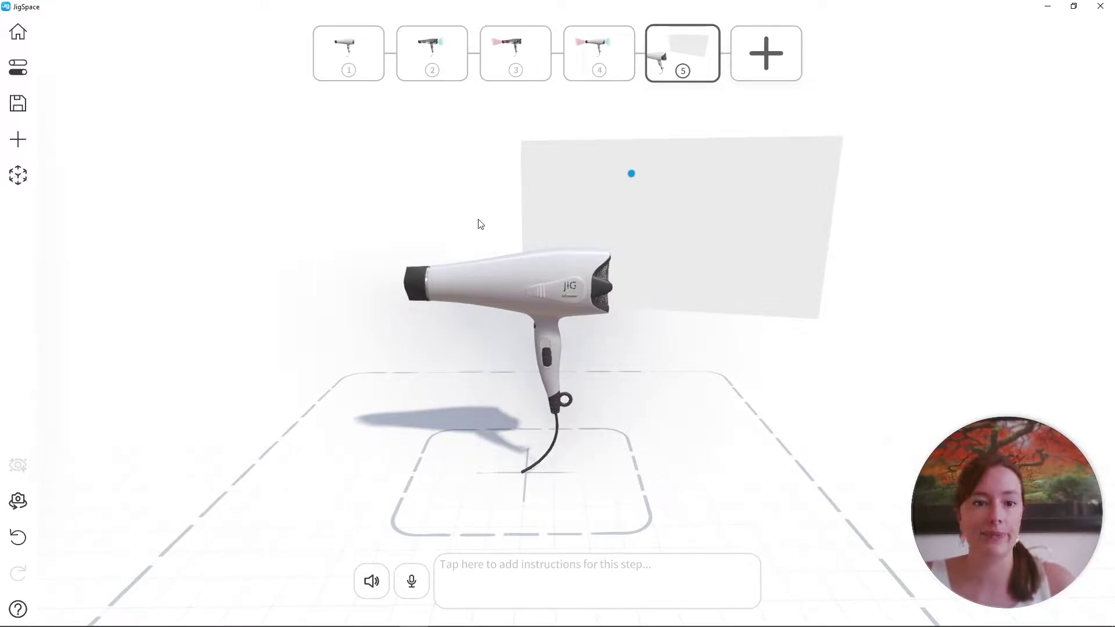
Fill in the Jig description with "In this Jig we will explore the internal components of the hairdryer model.", the date 2/2/2022 and the author's name.
{"action": "left_click", "coordinate": [18, 67]}
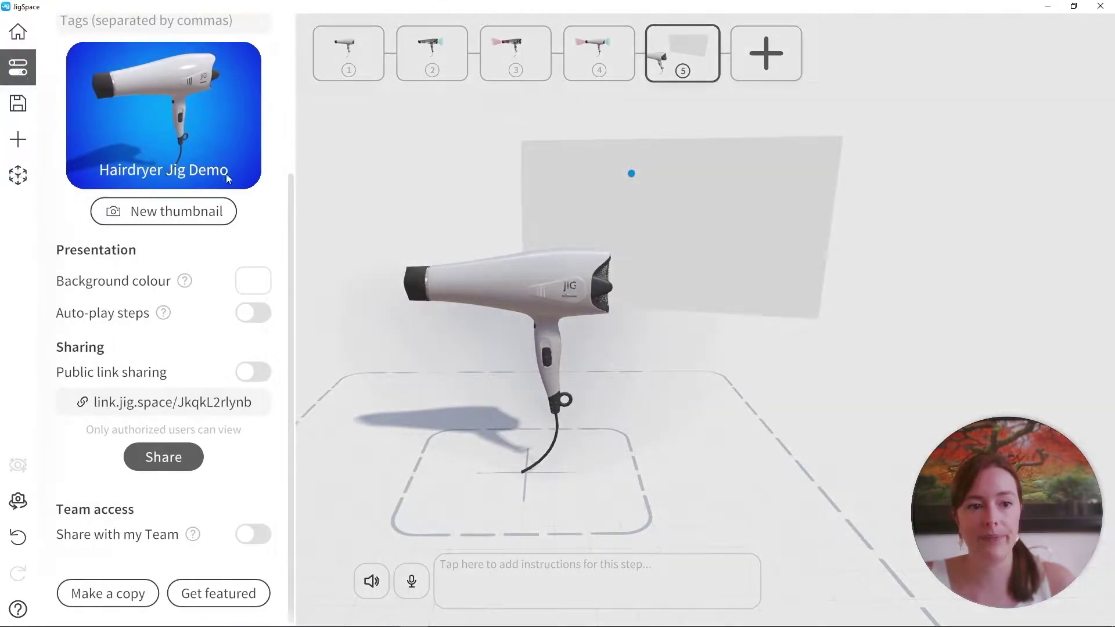
{"action": "left_click_drag", "start_coordinate": [286, 216], "coordinate": [278, 54]}
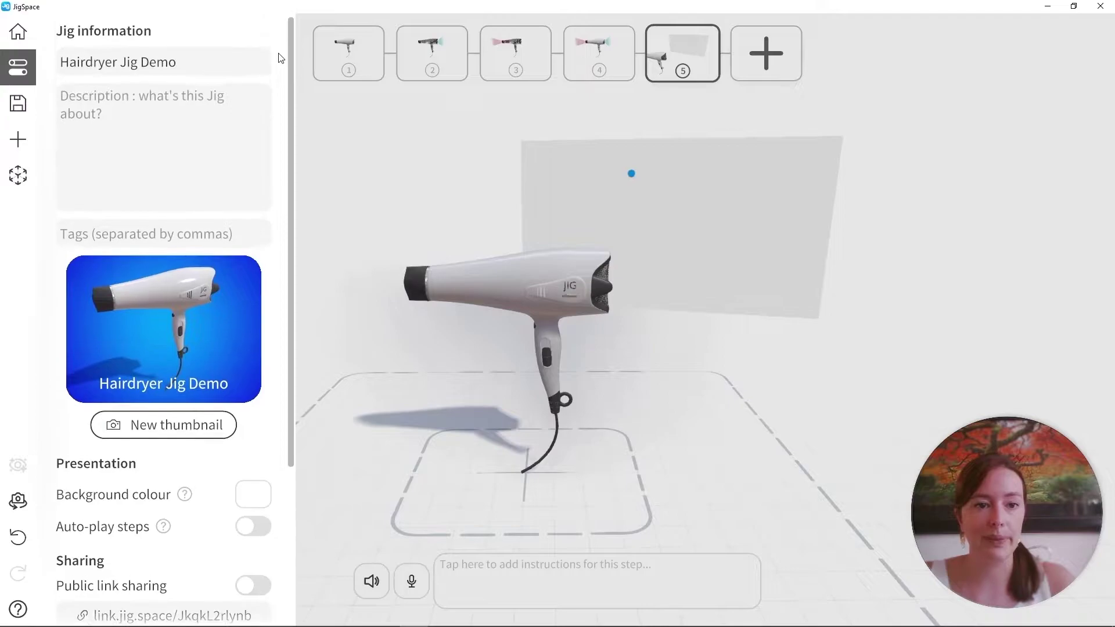
{"action": "left_click", "coordinate": [134, 105]}
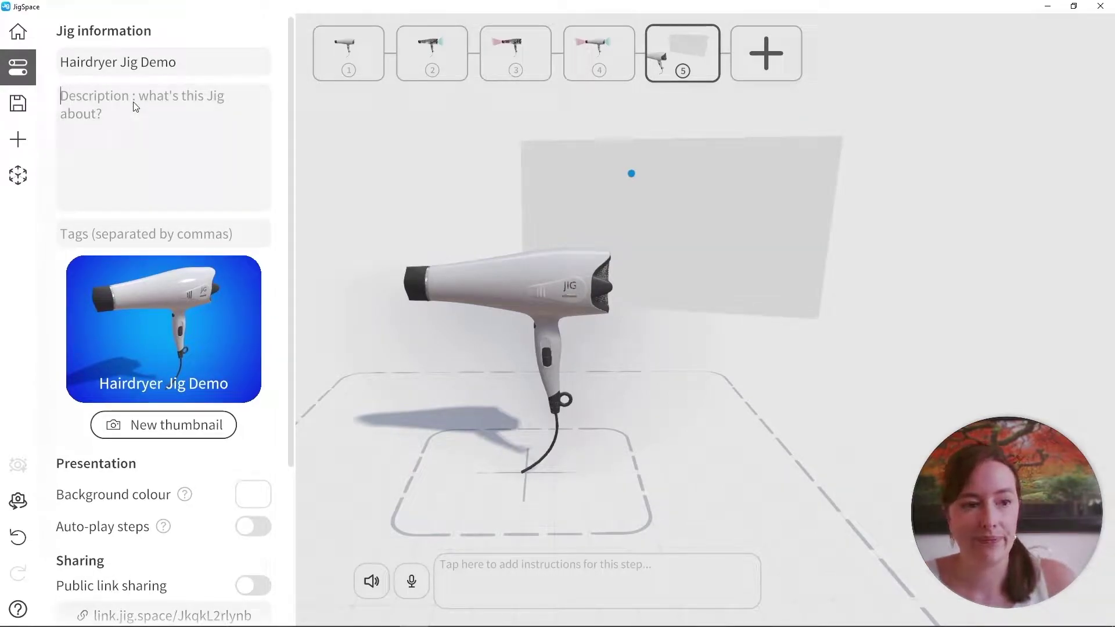
{"action": "type", "text": "In this Jig we will explore the internal components of the hai"}
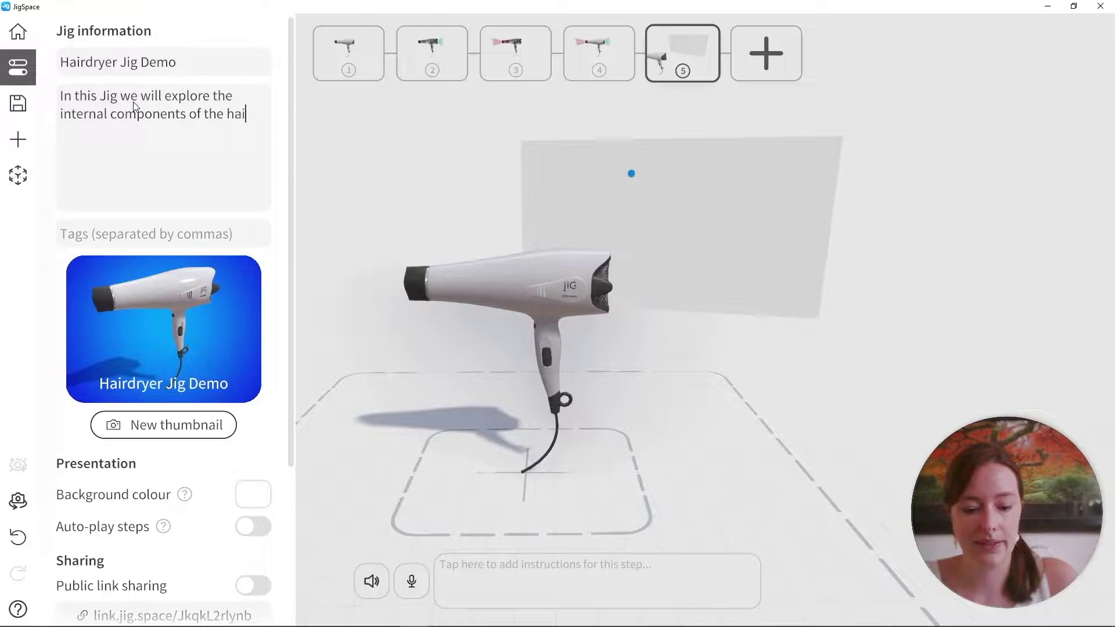
{"action": "type", "text": "rdryer model"}
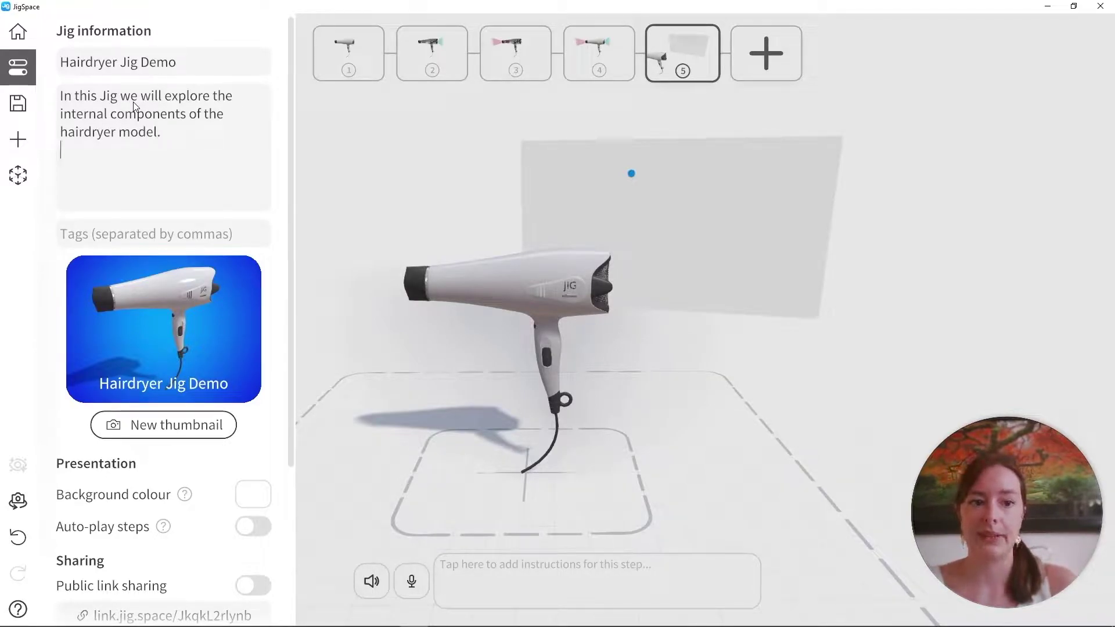
{"action": "type", "text": "."}
{"action": "key", "text": "Return"}
{"action": "key", "text": "Return"}
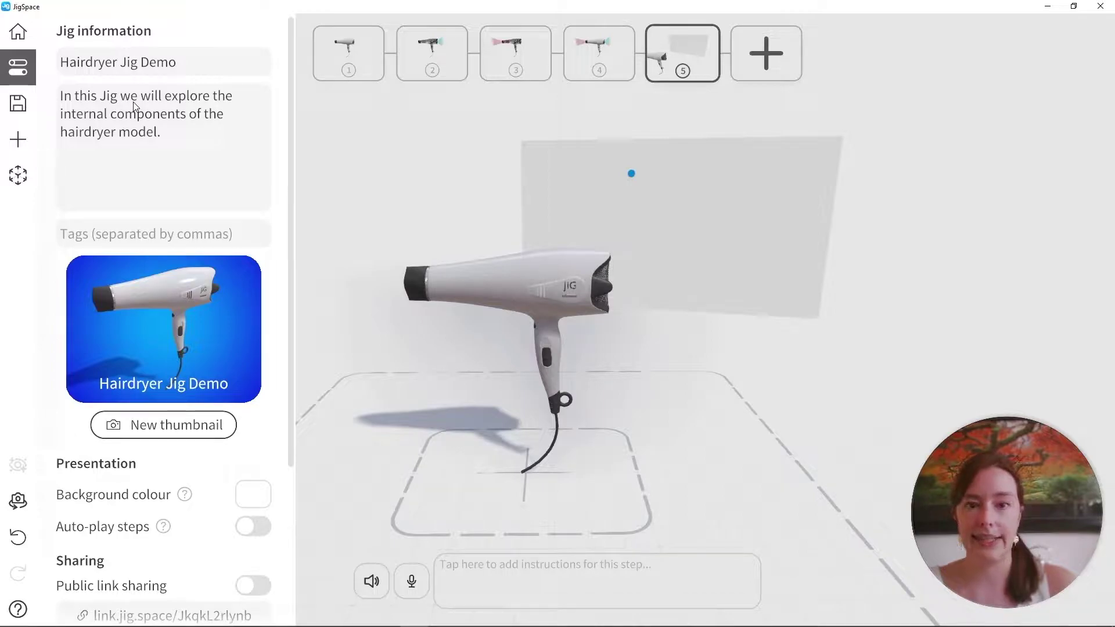
{"action": "type", "text": "2/2/2022 "}
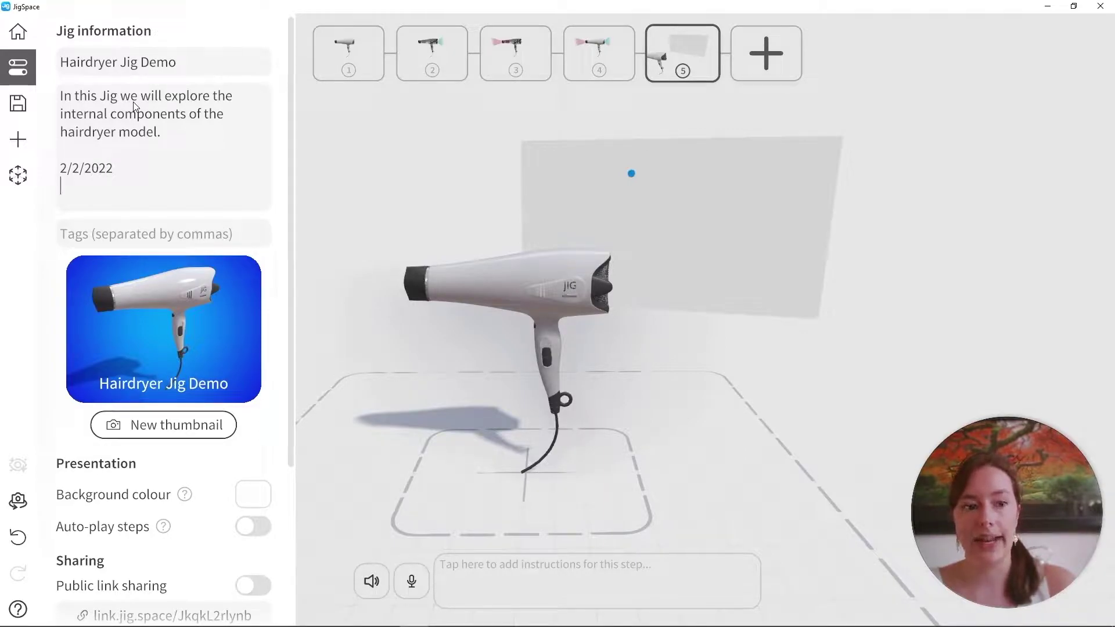
{"action": "type", "text": "Laura."}
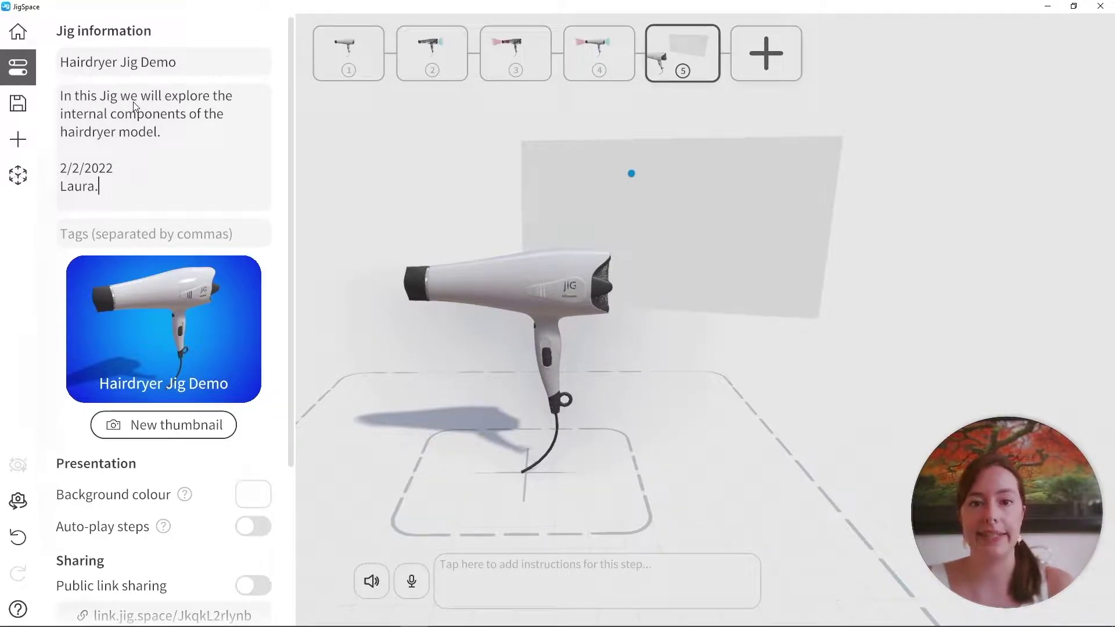
Add the tags "Hairdryer, prt250" to the Jig information.
{"action": "left_click", "coordinate": [100, 235]}
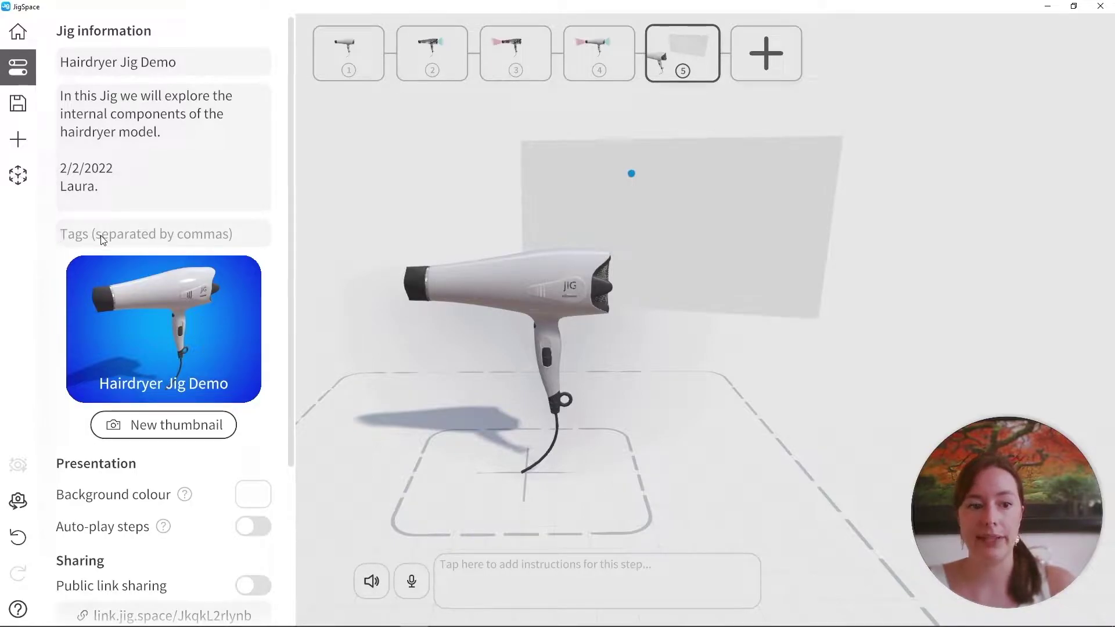
{"action": "type", "text": "Haird"}
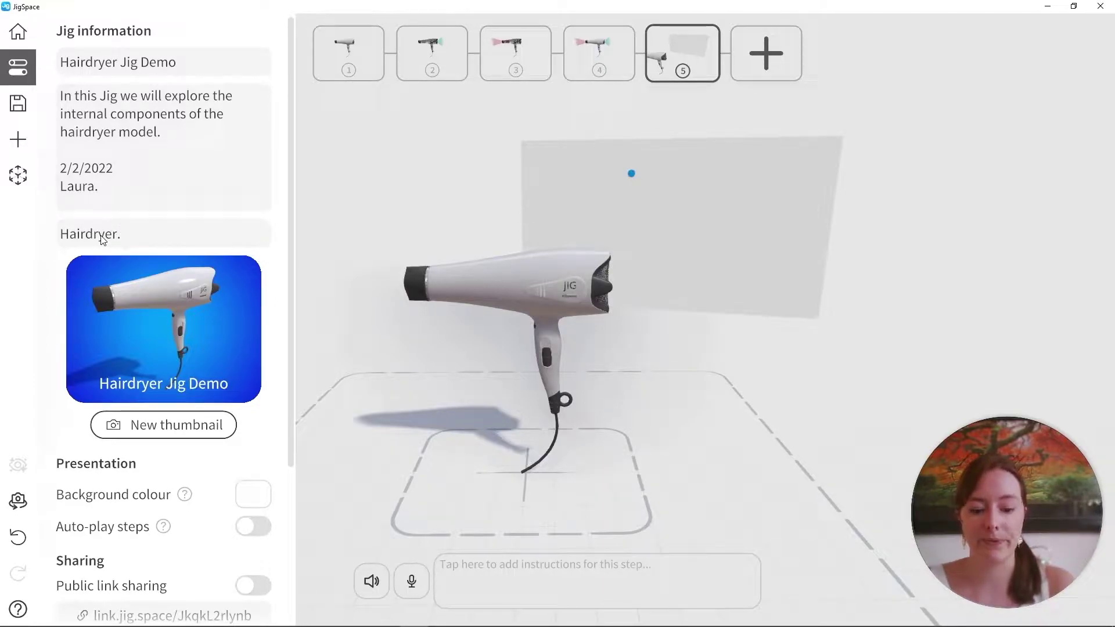
{"action": "type", "text": "ryer, prt250"}
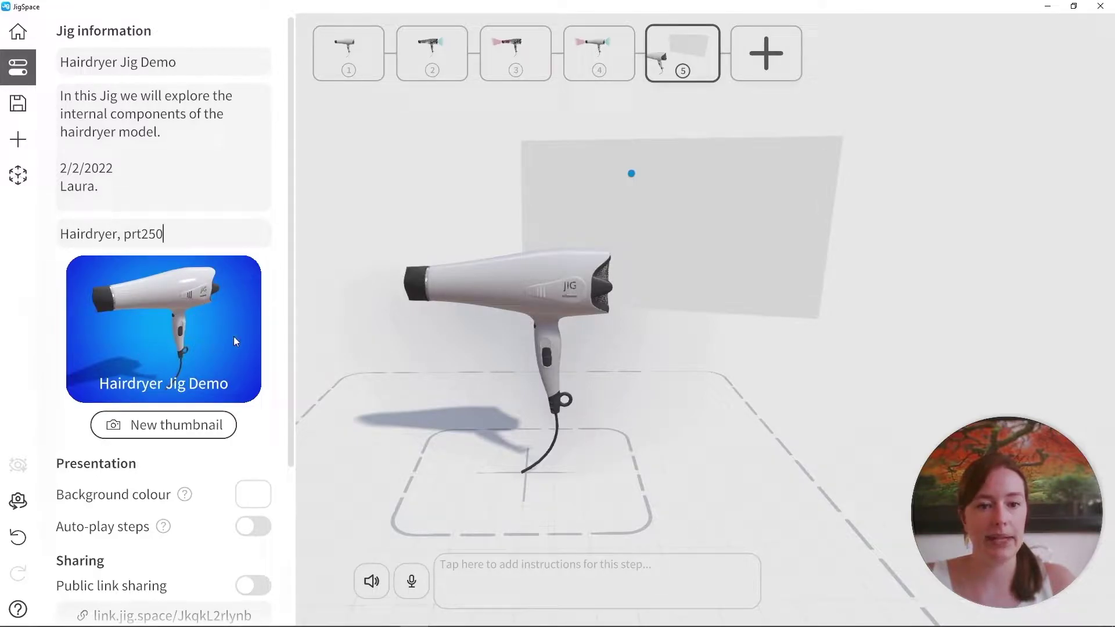
Capture a new thumbnail for the Jig from step 3, showing a close-up of the hairdryer's internal components on the blue background.
{"action": "left_click", "coordinate": [441, 202]}
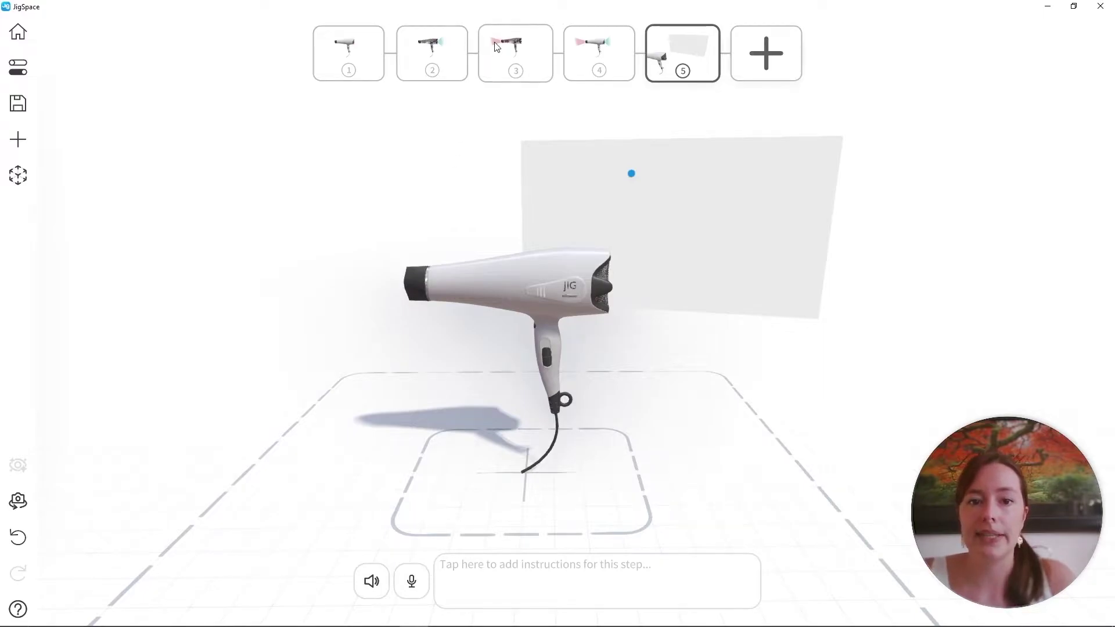
{"action": "left_click", "coordinate": [508, 56]}
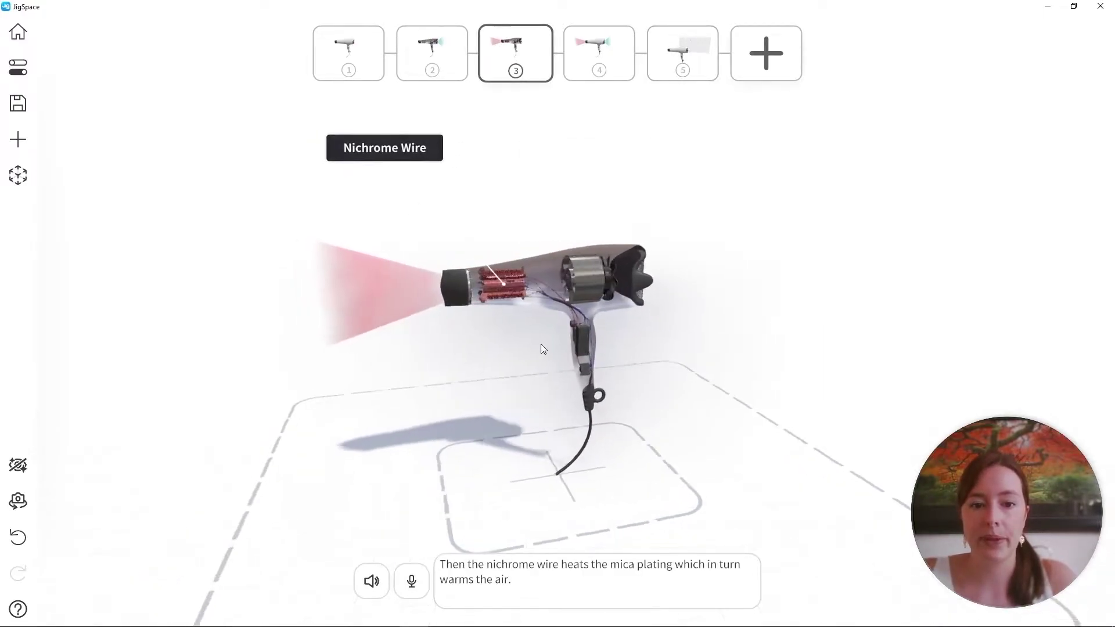
{"action": "scroll", "coordinate": [630, 378], "scroll_direction": "up", "scroll_amount": 5}
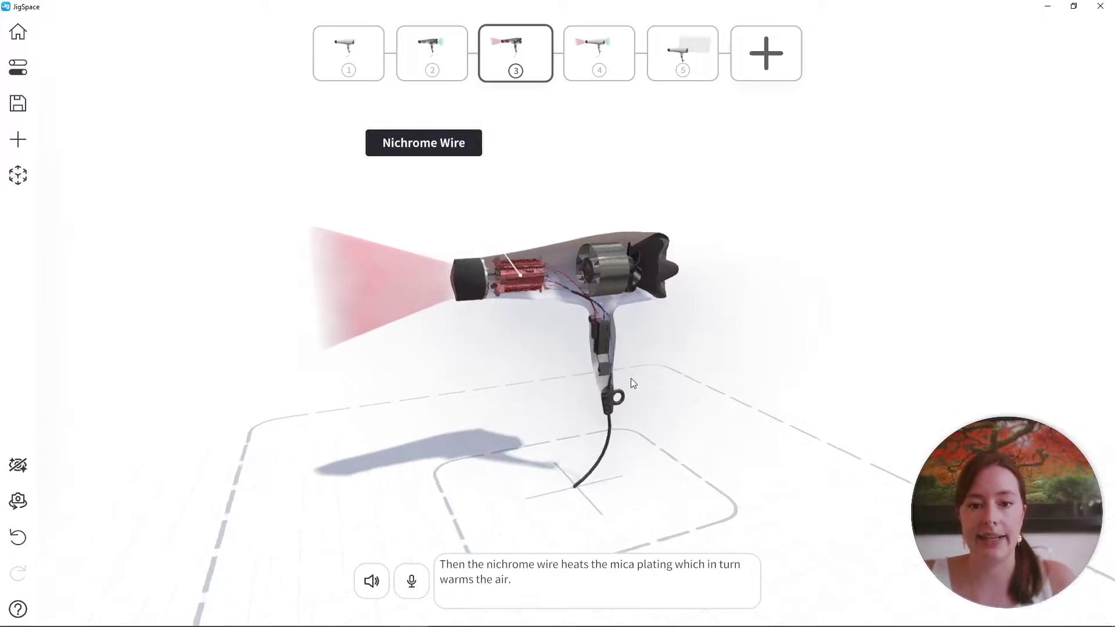
{"action": "scroll", "coordinate": [678, 378], "scroll_direction": "up", "scroll_amount": 3}
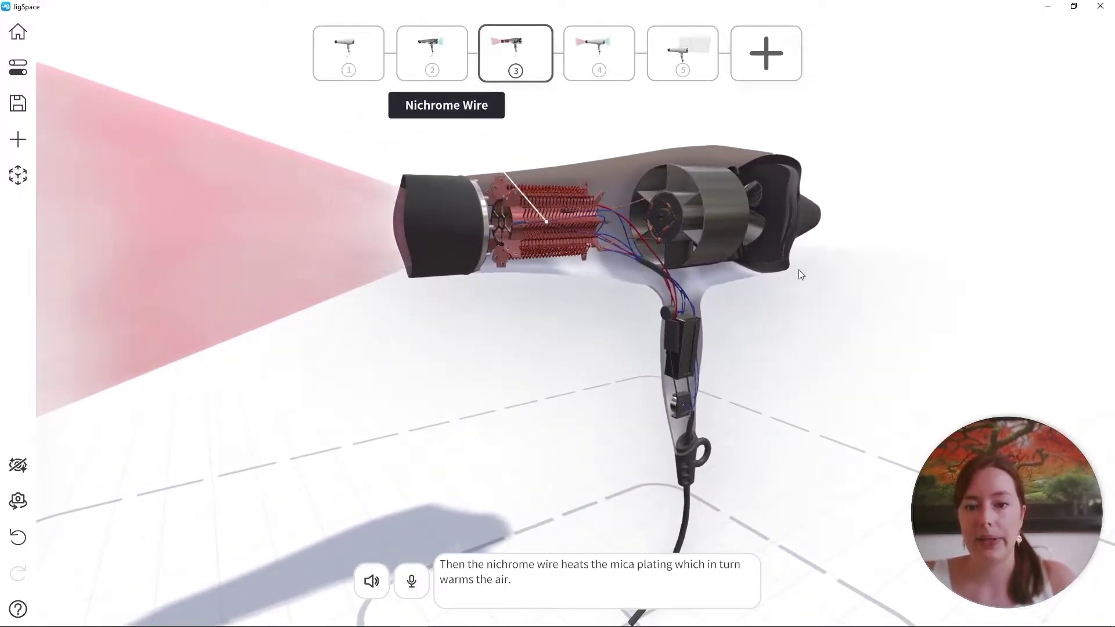
{"action": "right_click_drag", "start_coordinate": [702, 334], "coordinate": [691, 332]}
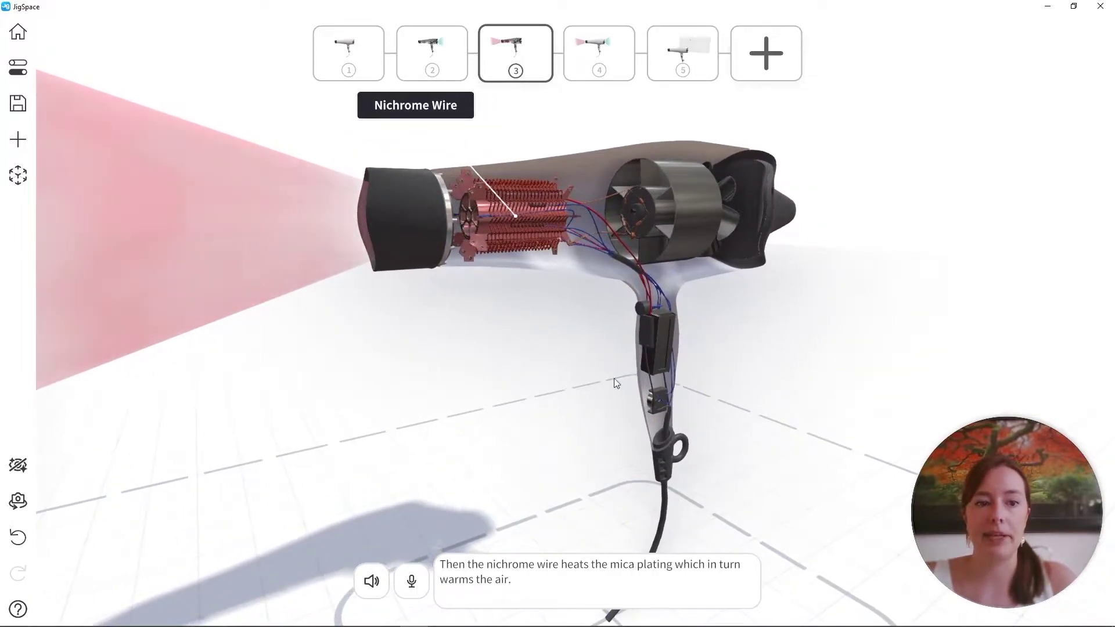
{"action": "left_click", "coordinate": [18, 66]}
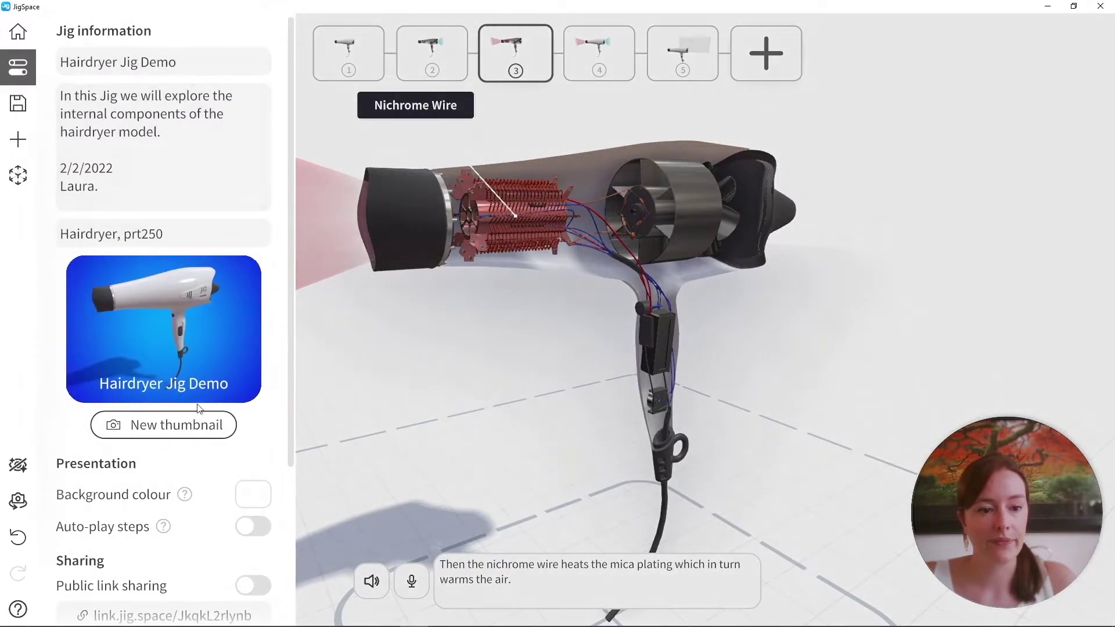
{"action": "left_click", "coordinate": [177, 436]}
{"action": "left_click_drag", "start_coordinate": [577, 378], "coordinate": [610, 376]}
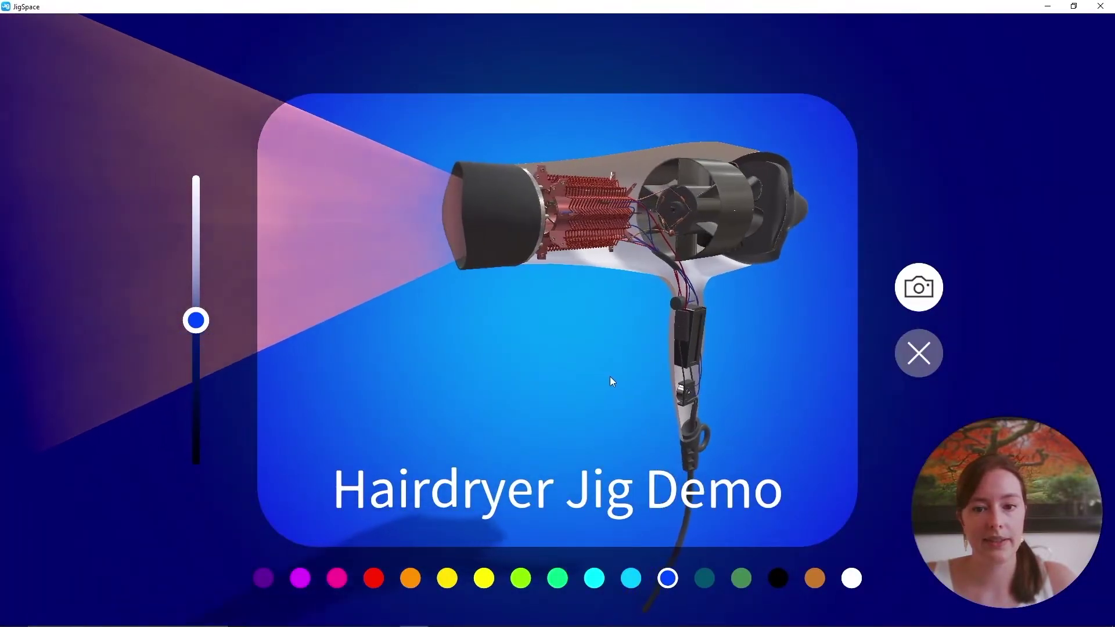
{"action": "left_click", "coordinate": [918, 288]}
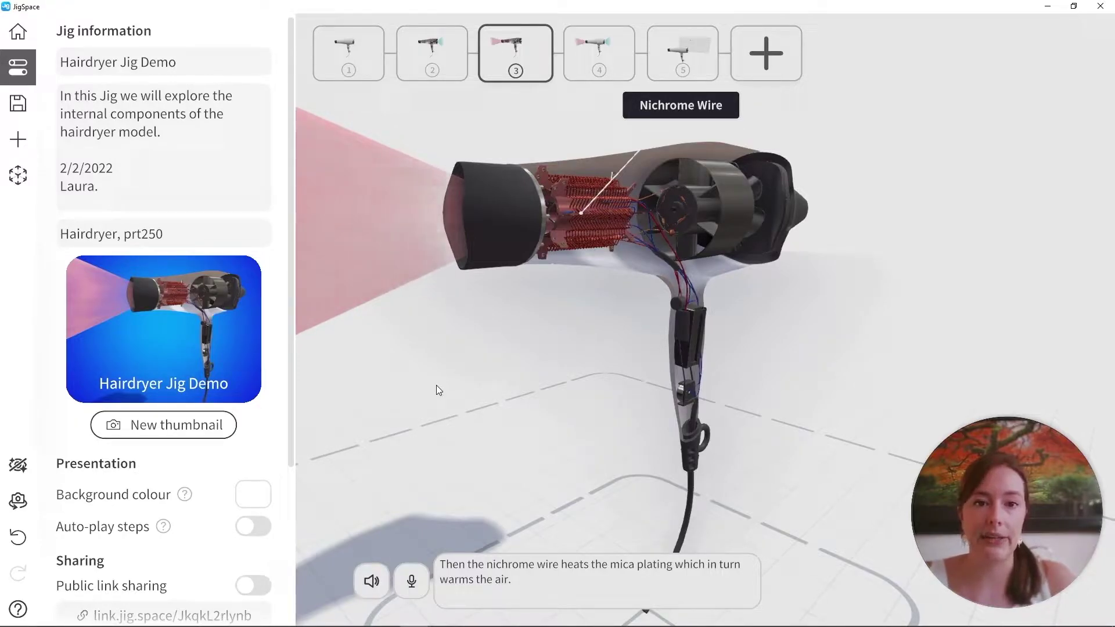
Try black and green as the presentation's background colour and return it to white, #FFFFFF.
{"action": "left_click_drag", "start_coordinate": [289, 277], "coordinate": [289, 438]}
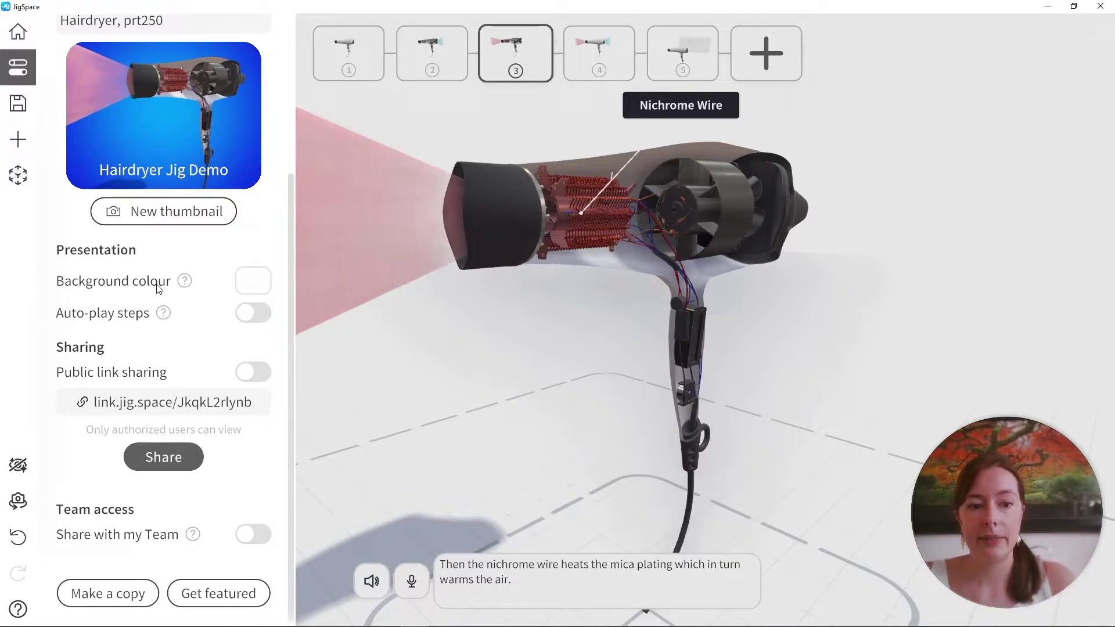
{"action": "left_click", "coordinate": [252, 283]}
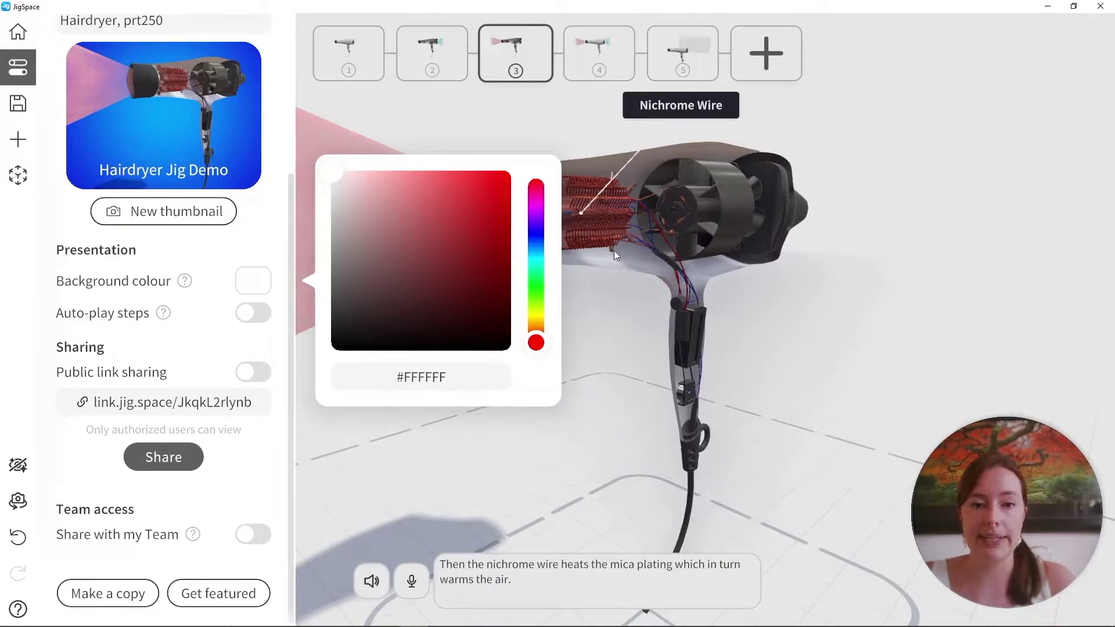
{"action": "left_click_drag", "start_coordinate": [333, 175], "coordinate": [297, 354]}
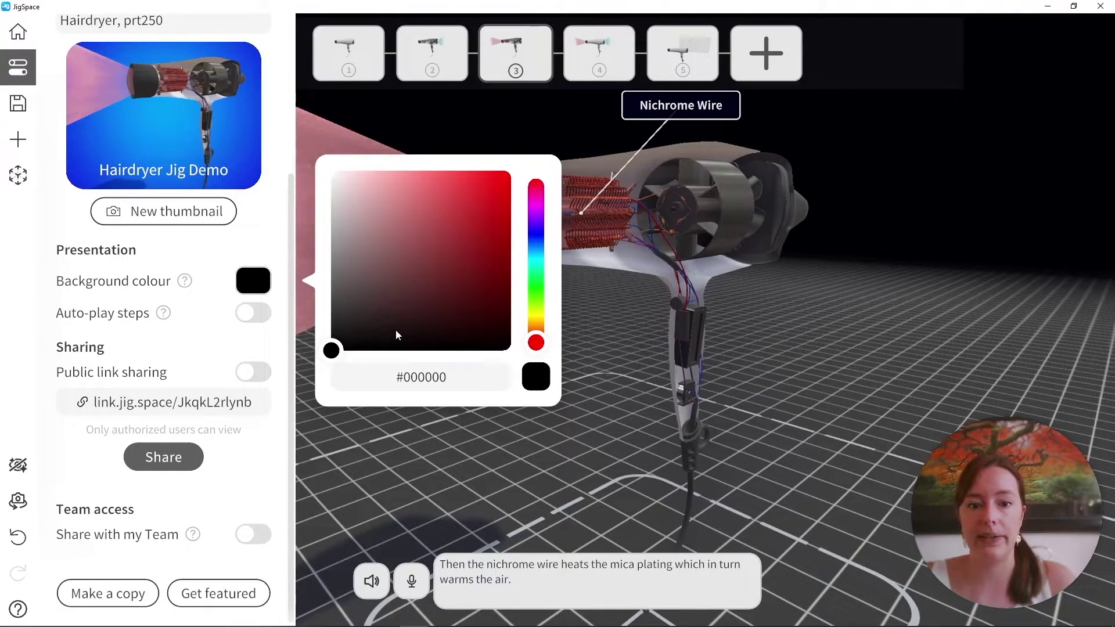
{"action": "left_click_drag", "start_coordinate": [535, 342], "coordinate": [536, 284]}
{"action": "left_click_drag", "start_coordinate": [458, 284], "coordinate": [517, 238]}
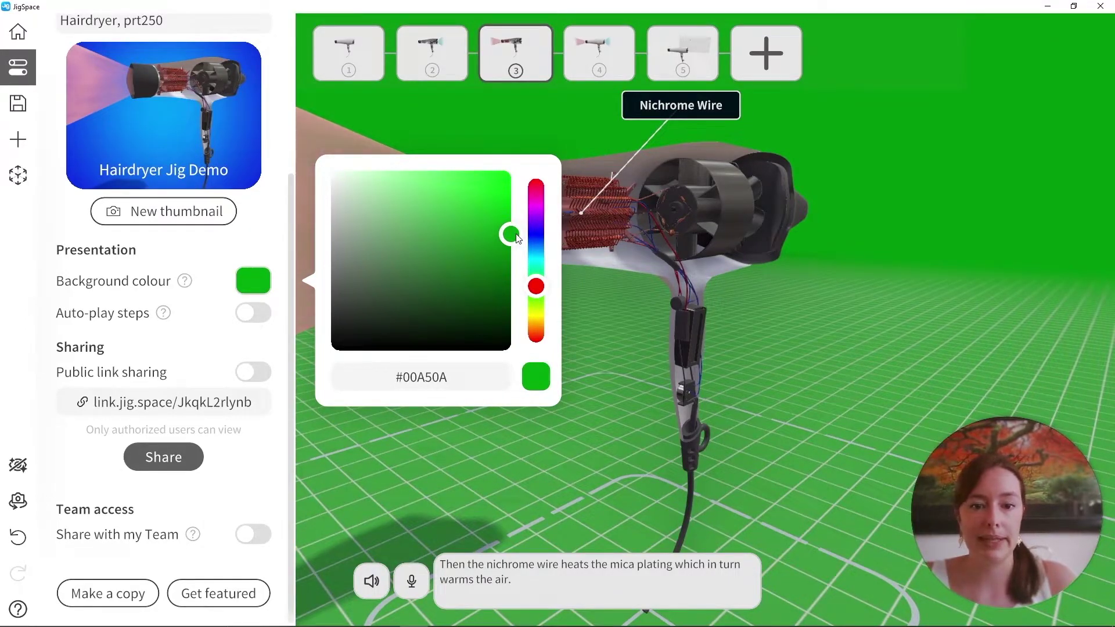
{"action": "left_click_drag", "start_coordinate": [517, 238], "coordinate": [317, 168]}
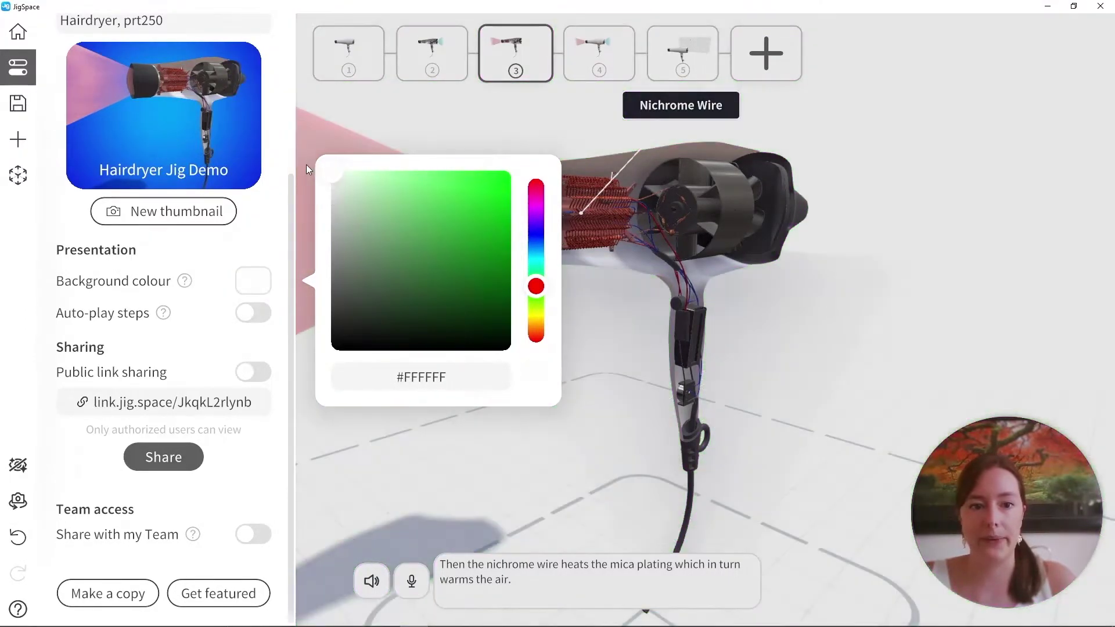
Turn auto-play of the steps on and back off.
{"action": "left_click", "coordinate": [107, 324]}
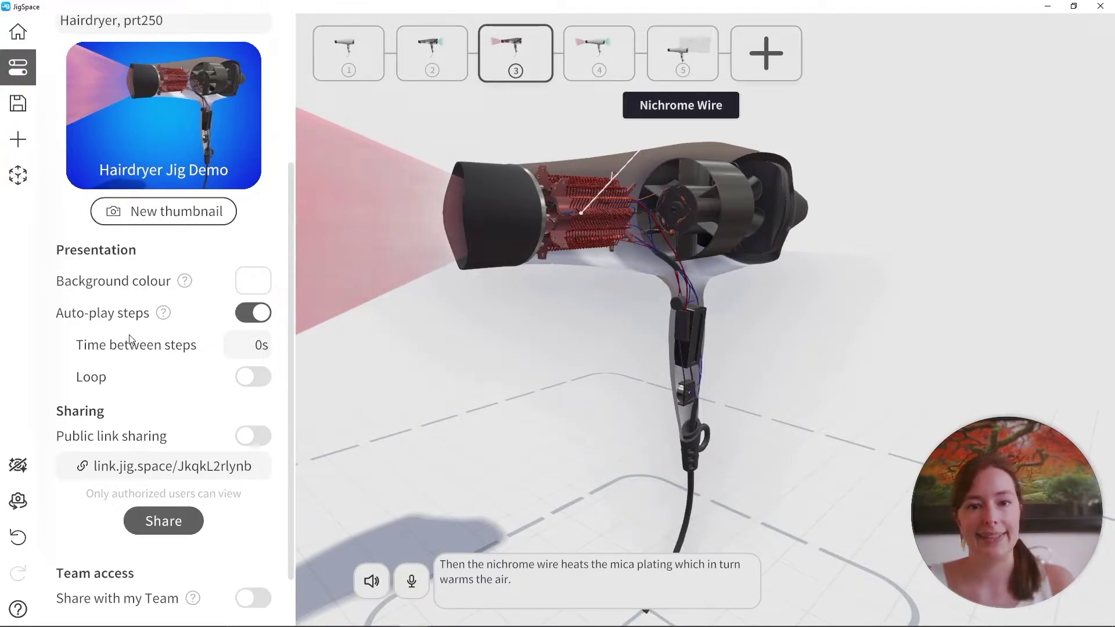
{"action": "left_click", "coordinate": [260, 323]}
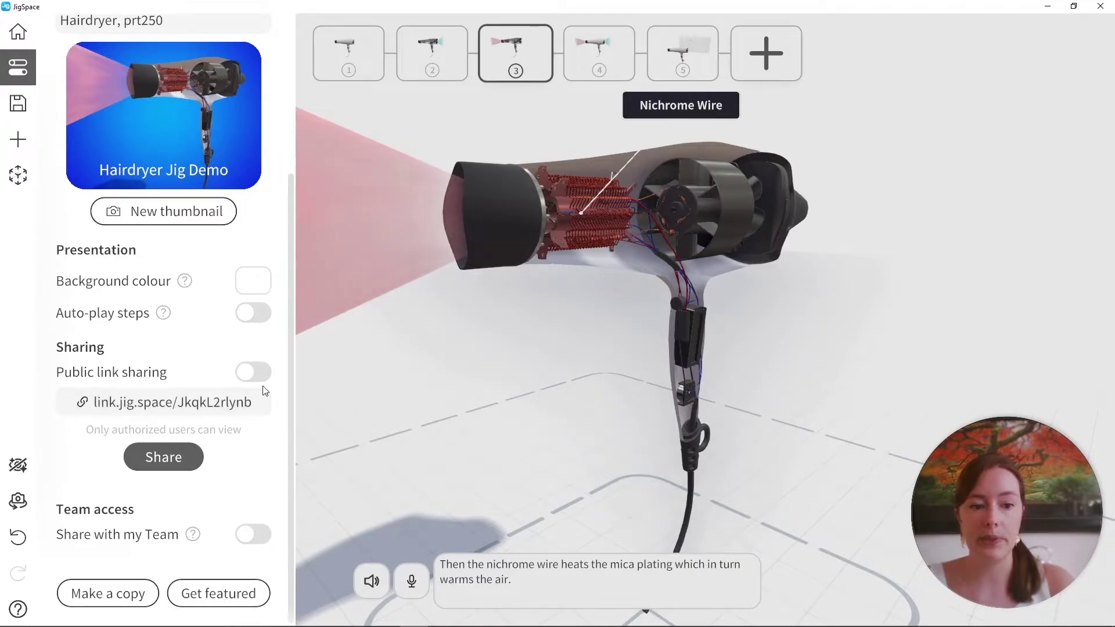
Try out public link sharing for the Jig by enabling it and disabling it again.
{"action": "left_click", "coordinate": [247, 379]}
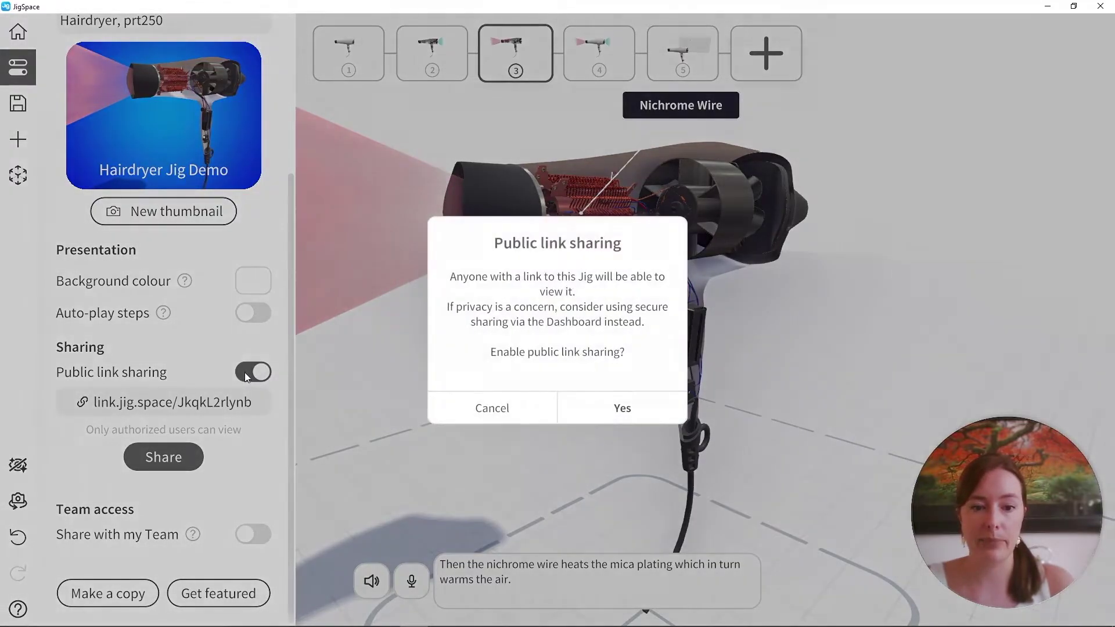
{"action": "left_click", "coordinate": [595, 410]}
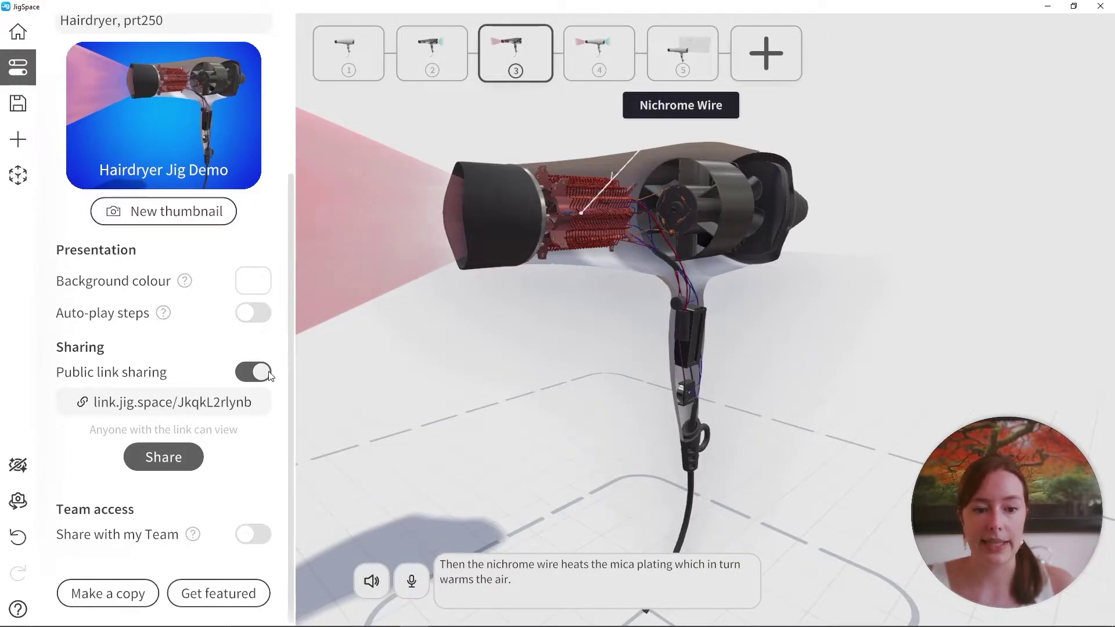
{"action": "left_click", "coordinate": [253, 371]}
{"action": "left_click", "coordinate": [646, 406]}
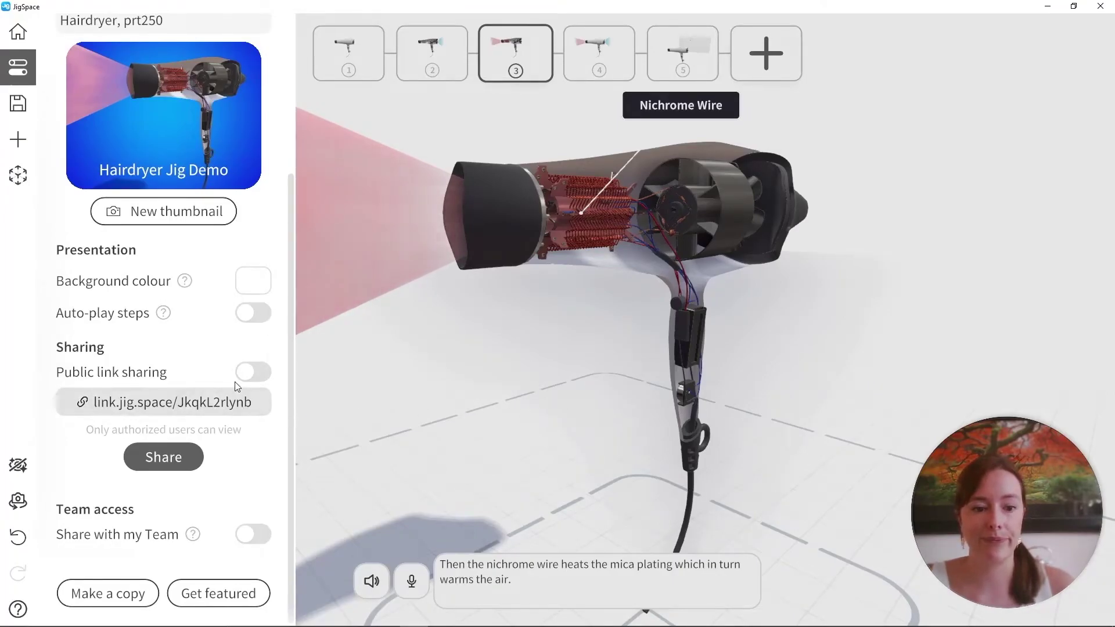
Enable public link sharing for the Jig, accept the privacy notice and pick its share link.
{"action": "left_click", "coordinate": [250, 373]}
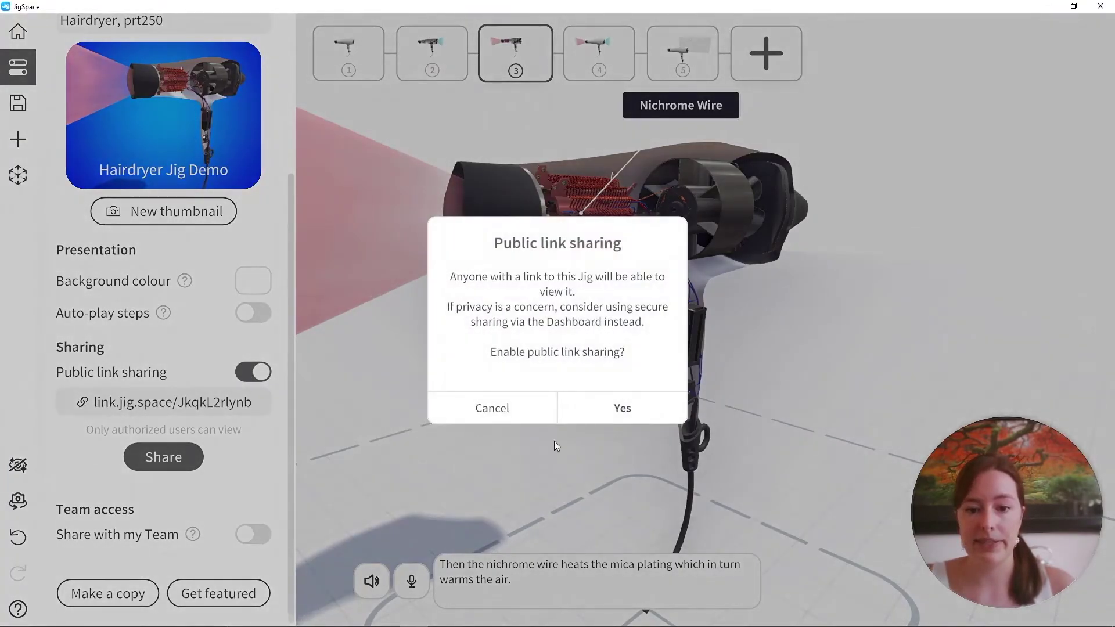
{"action": "left_click", "coordinate": [638, 407]}
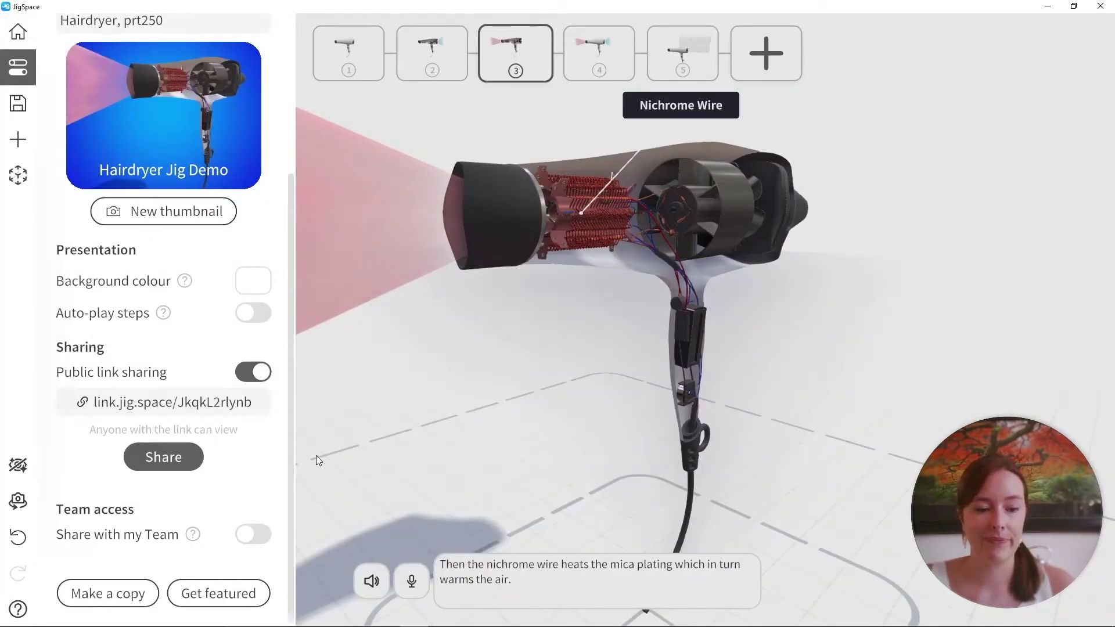
{"action": "left_click", "coordinate": [105, 404]}
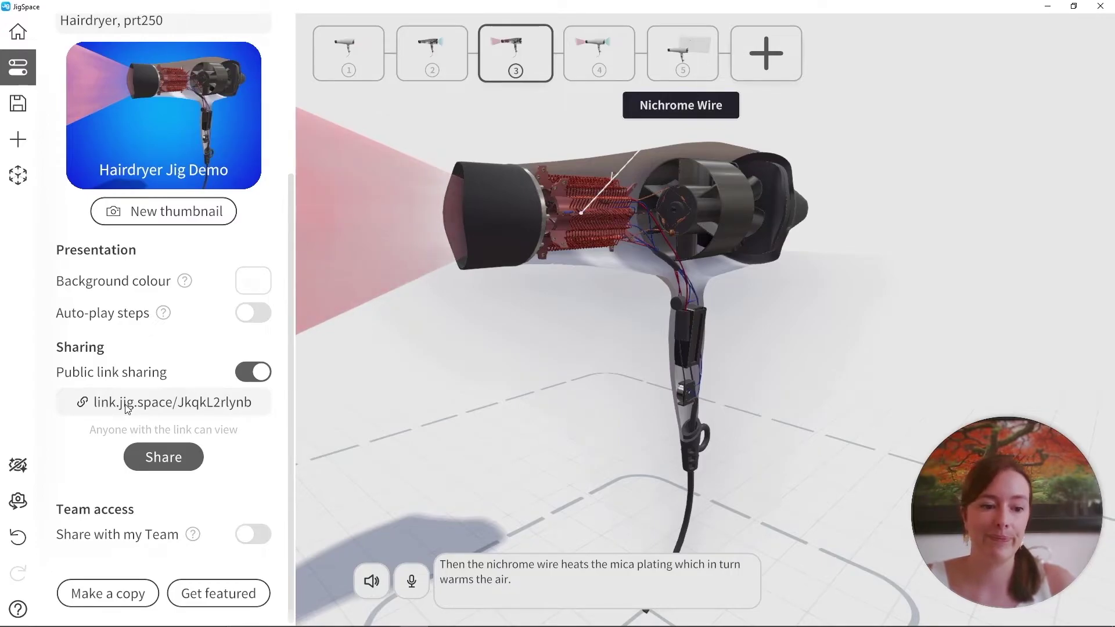
Share the Jig with the whole team and save the Jig.
{"action": "left_click", "coordinate": [249, 541]}
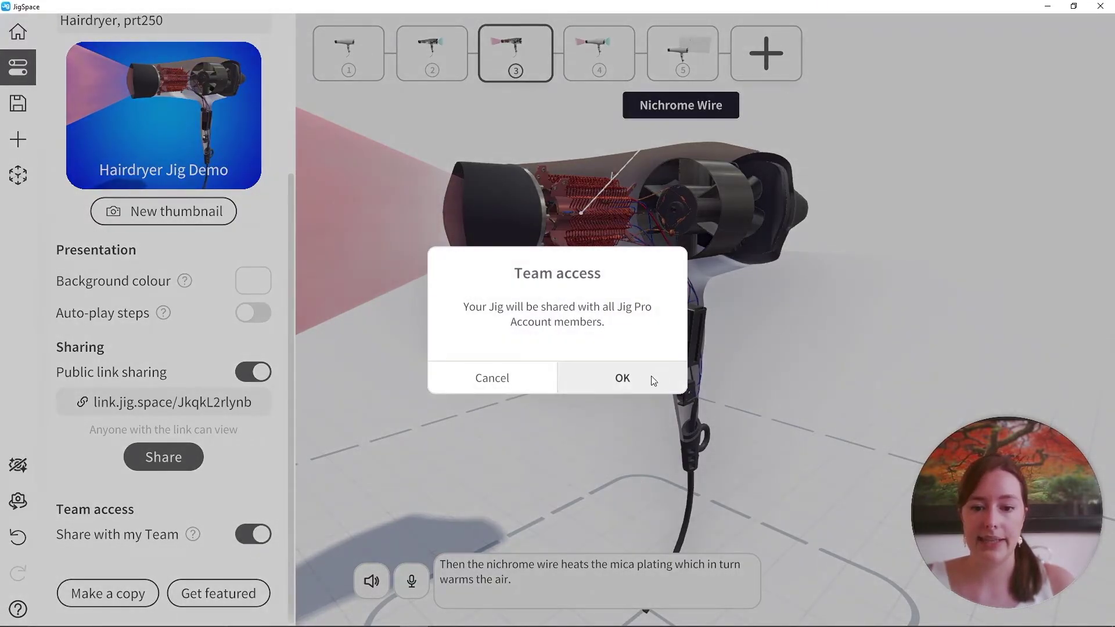
{"action": "left_click", "coordinate": [633, 381]}
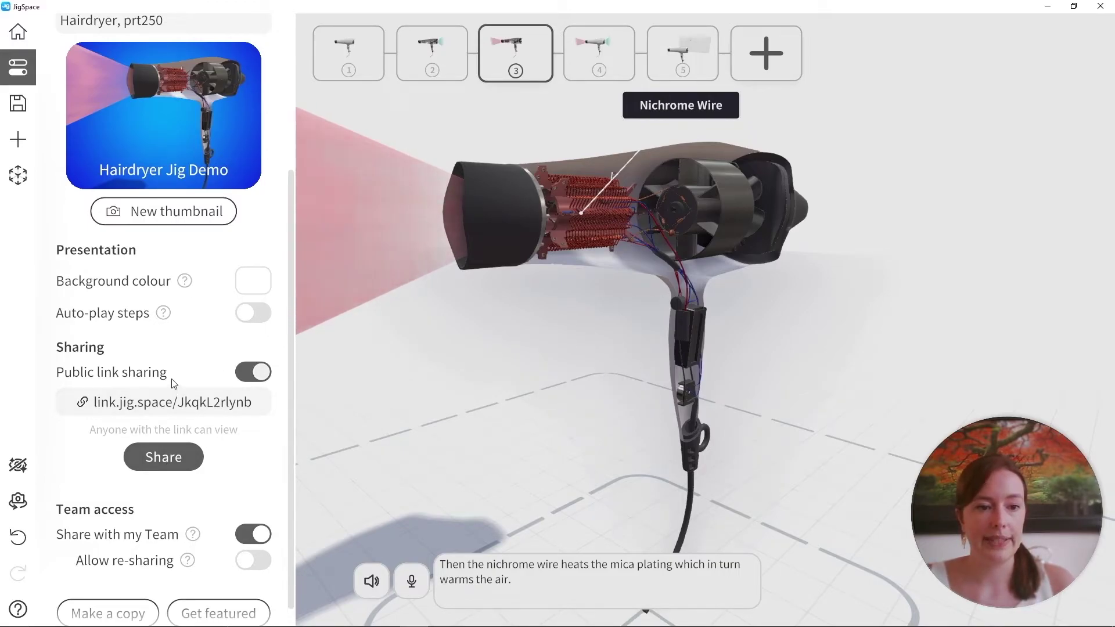
{"action": "left_click", "coordinate": [23, 102]}
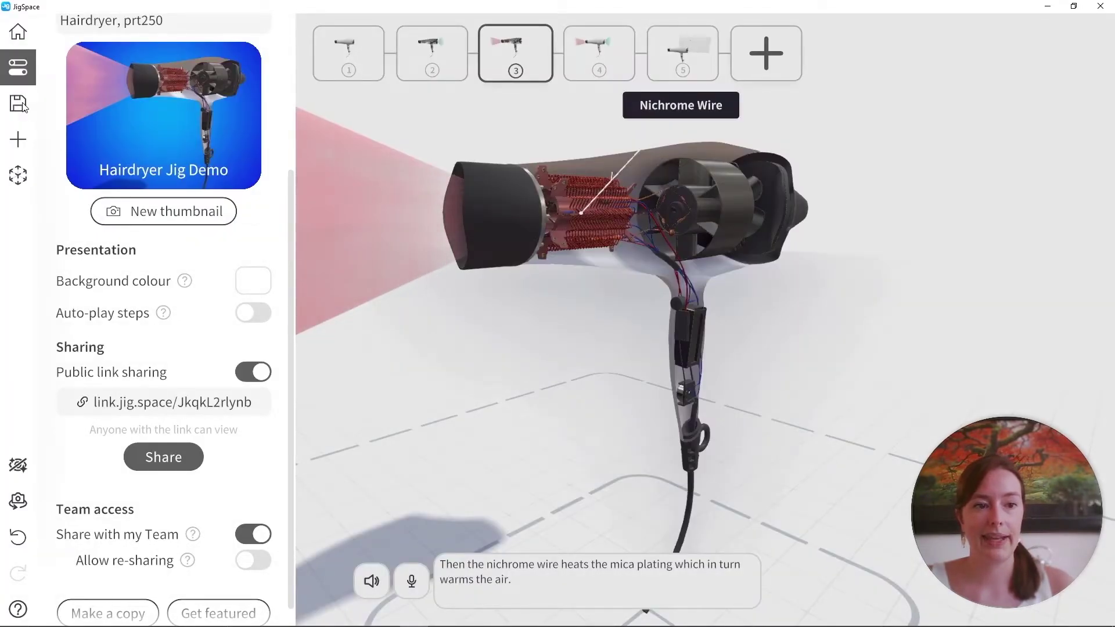
Save and quit the Jig, and bring up the list of Jigs shared by the team.
{"action": "left_click", "coordinate": [22, 39]}
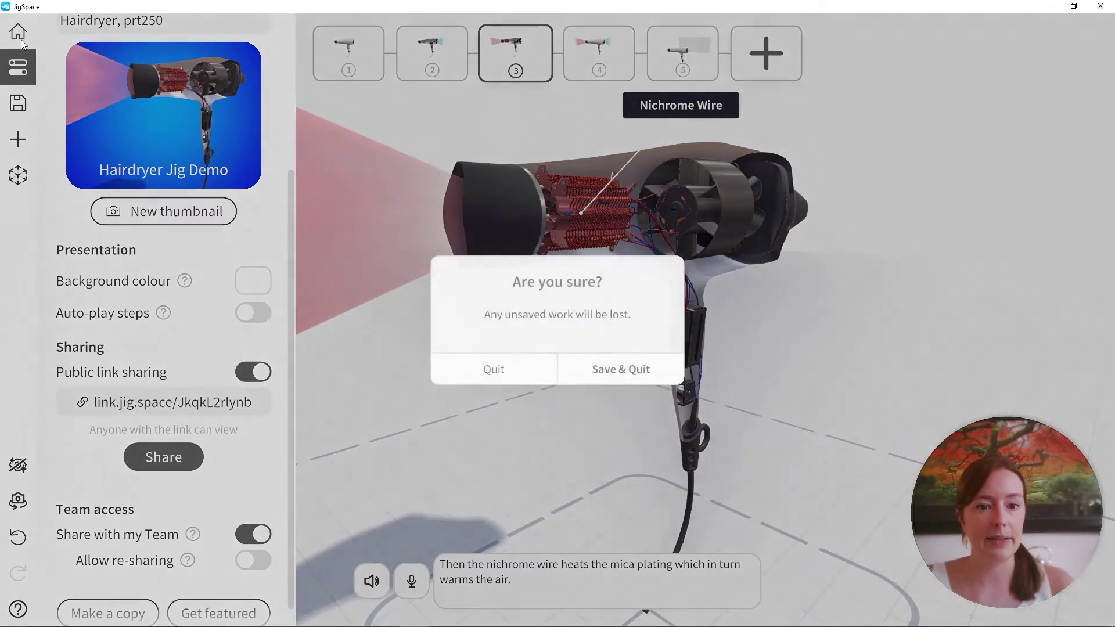
{"action": "left_click", "coordinate": [626, 370]}
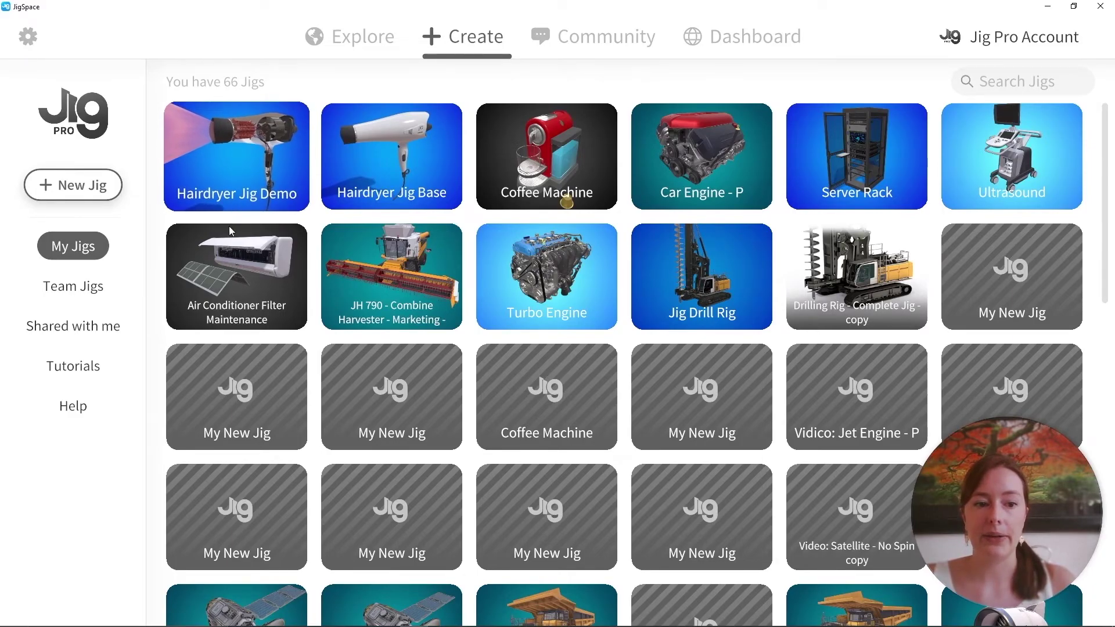
{"action": "left_click", "coordinate": [90, 286]}
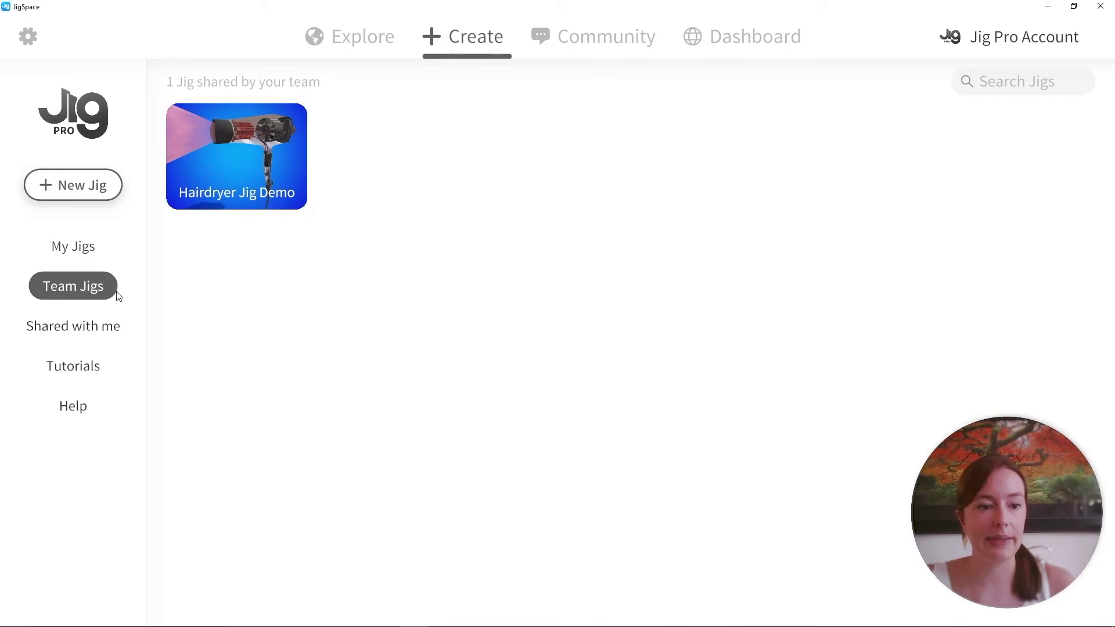
Open the details of the shared Hairdryer Jig Demo and display its QR code.
{"action": "left_click", "coordinate": [268, 175]}
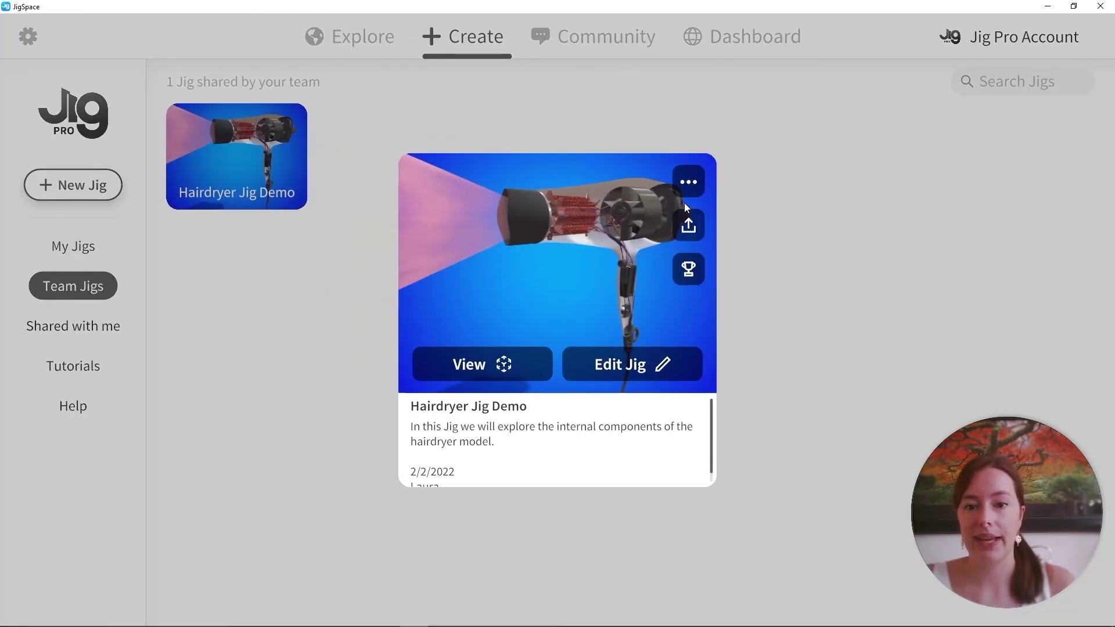
{"action": "left_click", "coordinate": [689, 184]}
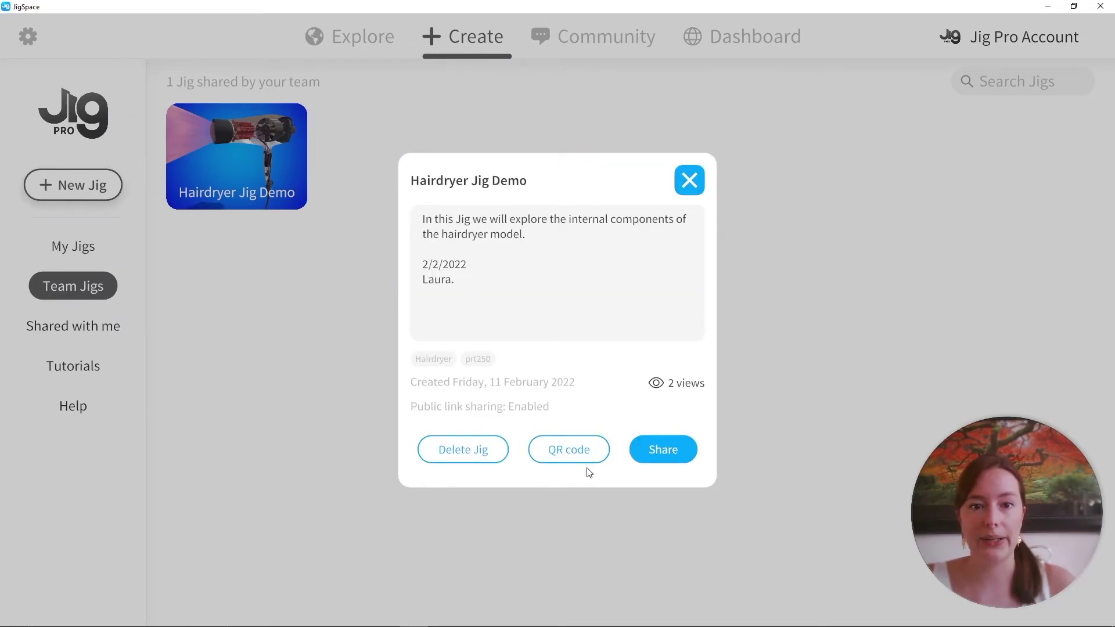
{"action": "left_click", "coordinate": [581, 451]}
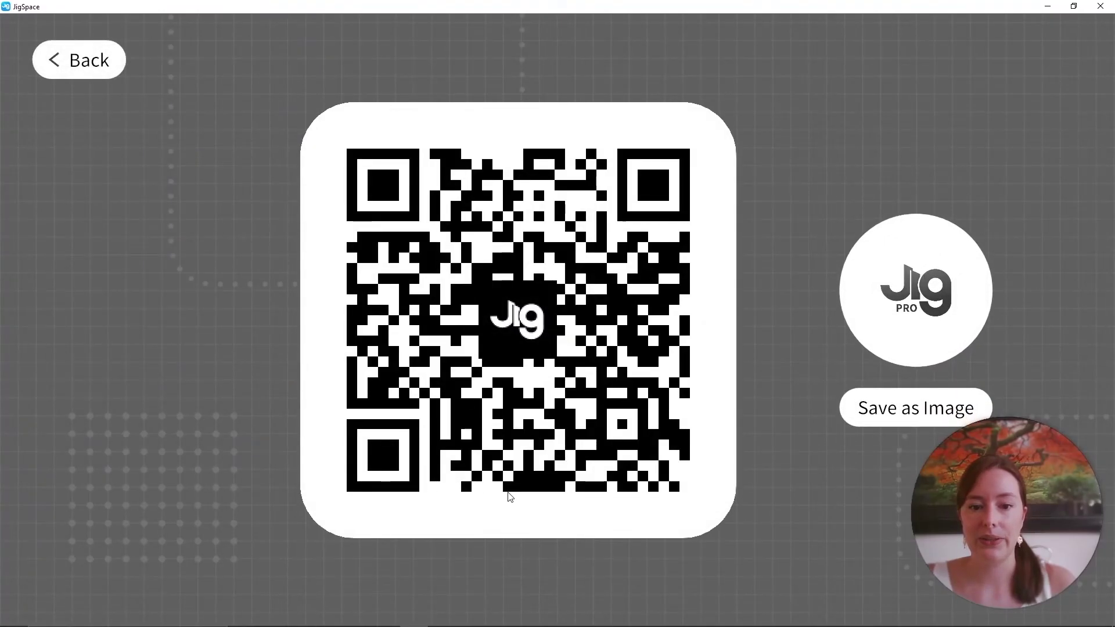
Save the QR code as the image Hairdryer Demo Jig-QRCode.png in the Pictures folder, replacing the existing file.
{"action": "left_click", "coordinate": [925, 405]}
{"action": "left_click", "coordinate": [406, 123]}
{"action": "left_click", "coordinate": [916, 556]}
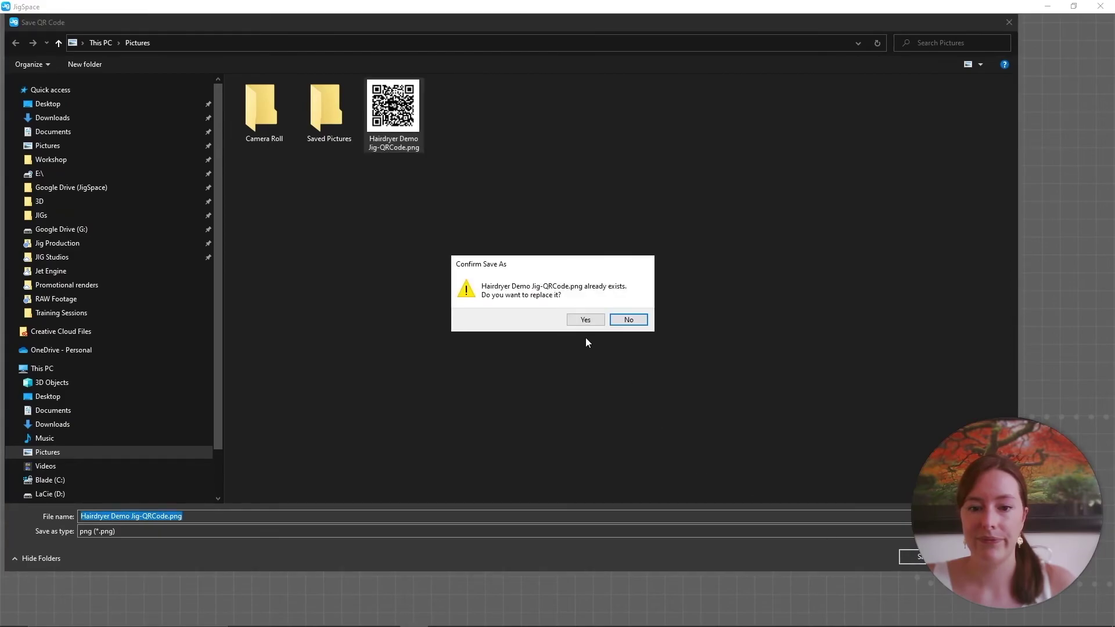
{"action": "left_click", "coordinate": [583, 318]}
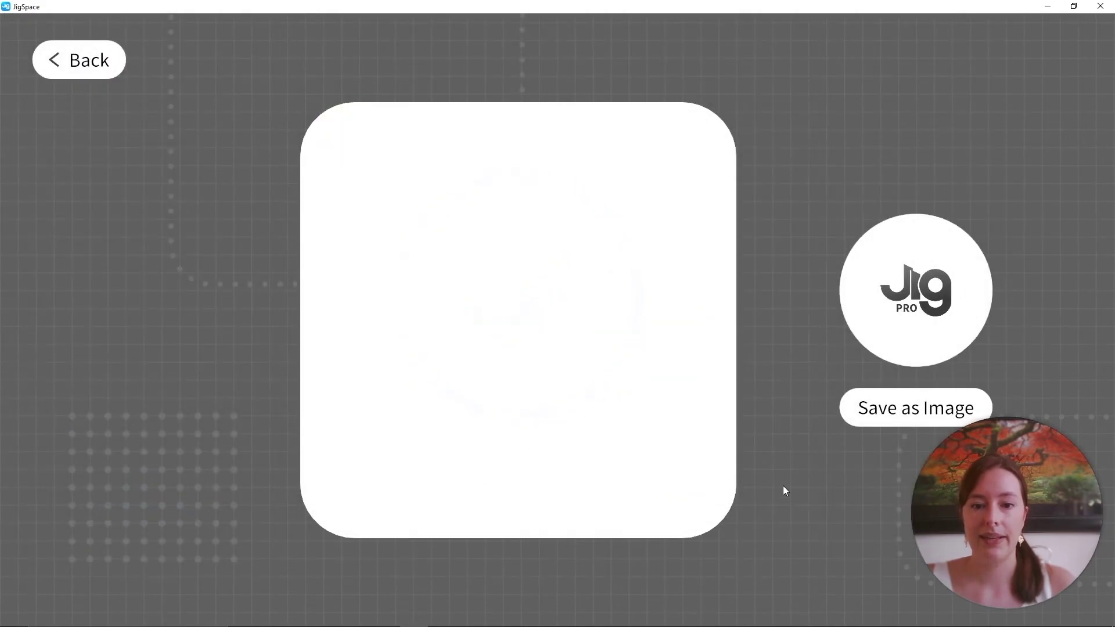